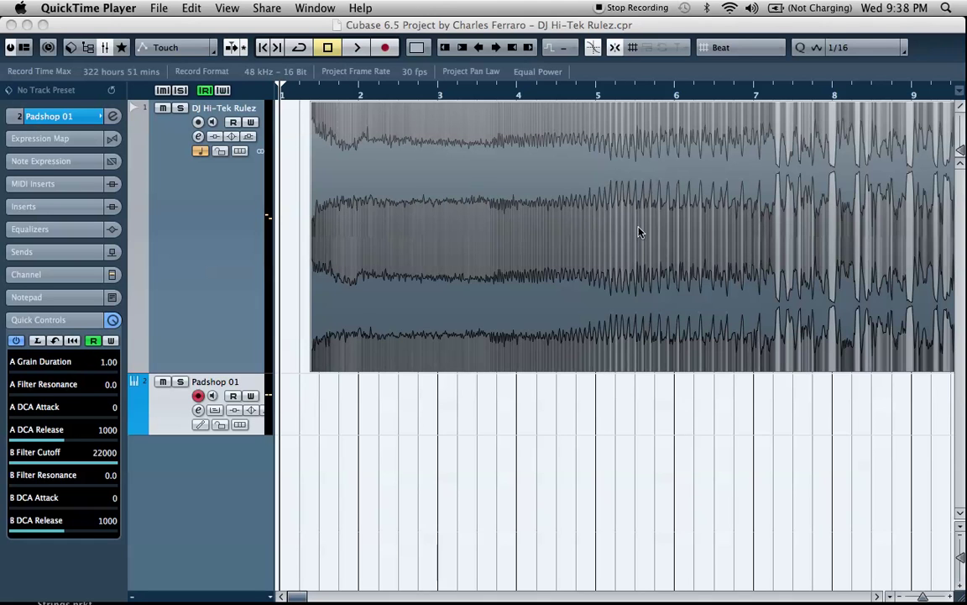
Step: Split the DJ Hi-Tek Rulez audio event at about bars 8 and 9 to isolate a one-bar clip
{"action": "left_click", "coordinate": [492, 23]}
{"action": "right_click", "coordinate": [536, 210]}
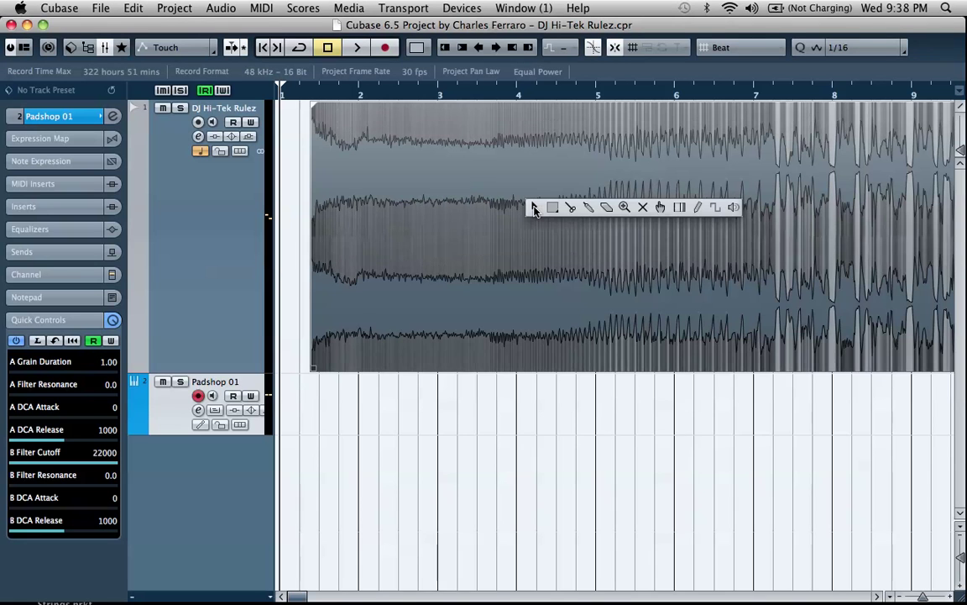
{"action": "left_click", "coordinate": [570, 208]}
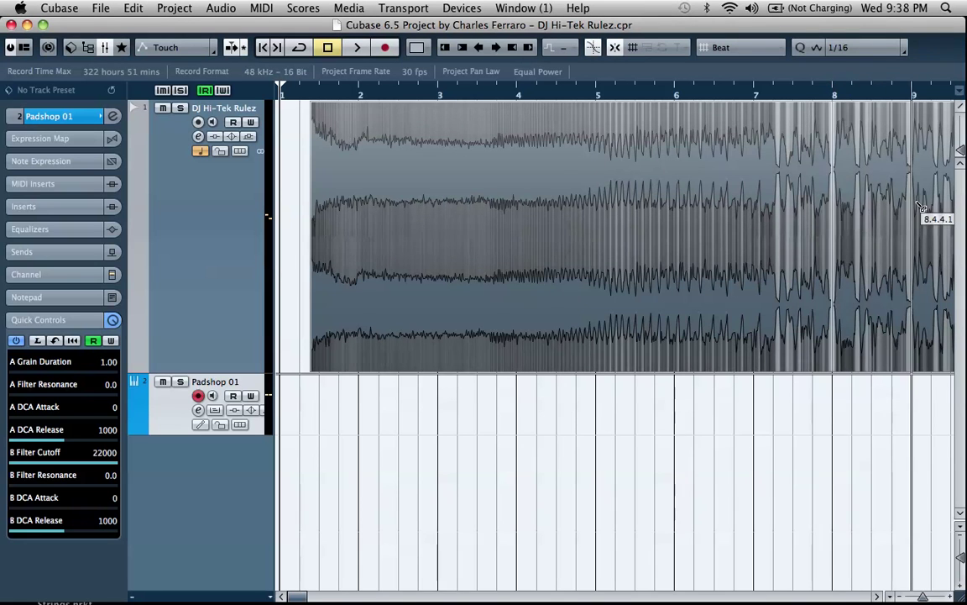
{"action": "right_click", "coordinate": [866, 178]}
{"action": "left_click", "coordinate": [867, 179]}
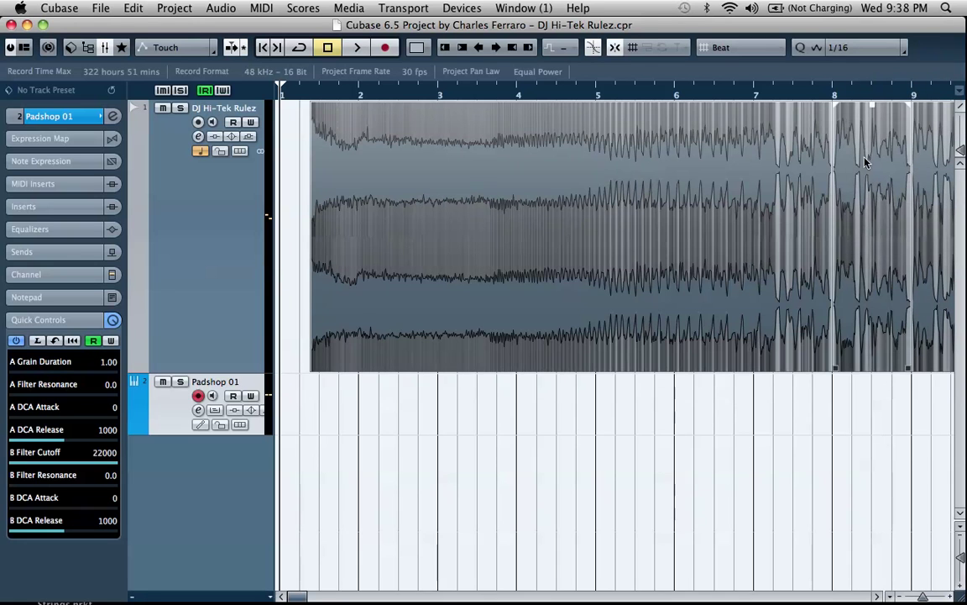
Step: Load the isolated audio clip between bars 8 and 9 into Padshop's layer A as the grain sample
{"action": "left_click", "coordinate": [867, 165]}
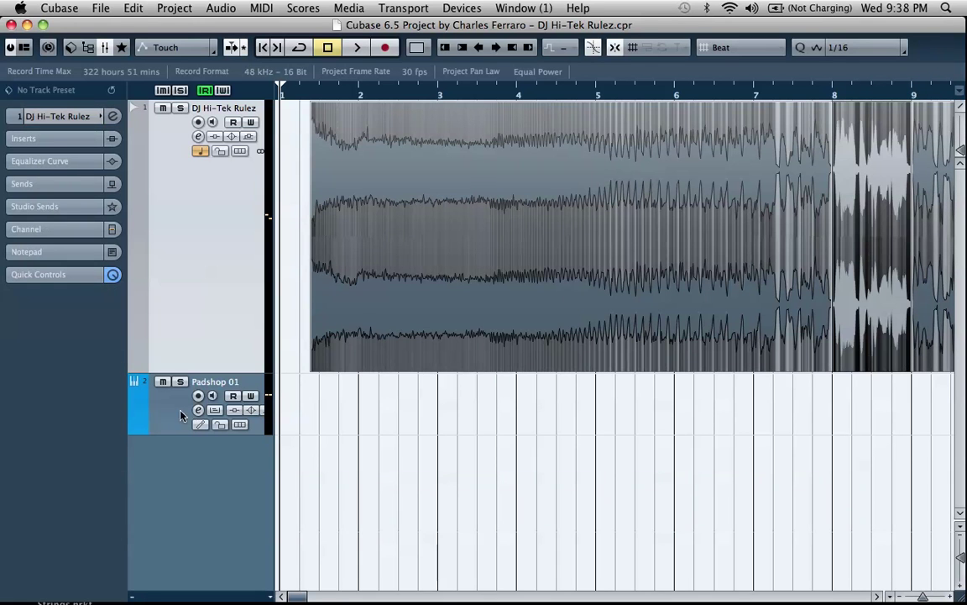
{"action": "left_click", "coordinate": [158, 409]}
{"action": "left_click", "coordinate": [40, 115]}
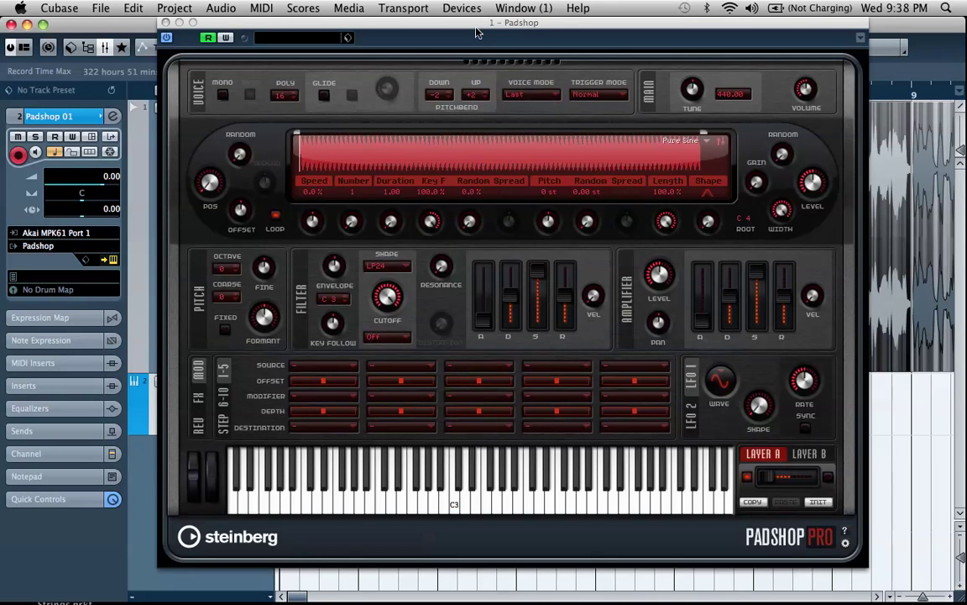
{"action": "left_click_drag", "start_coordinate": [477, 26], "coordinate": [395, 167]}
{"action": "left_click_drag", "start_coordinate": [382, 259], "coordinate": [343, 283]}
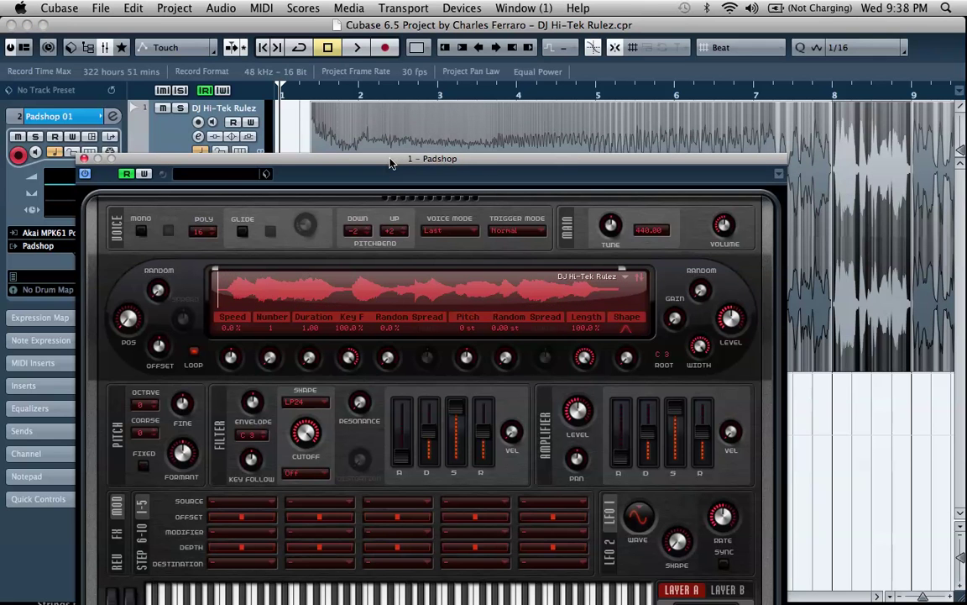
{"action": "left_click_drag", "start_coordinate": [390, 162], "coordinate": [458, 6]}
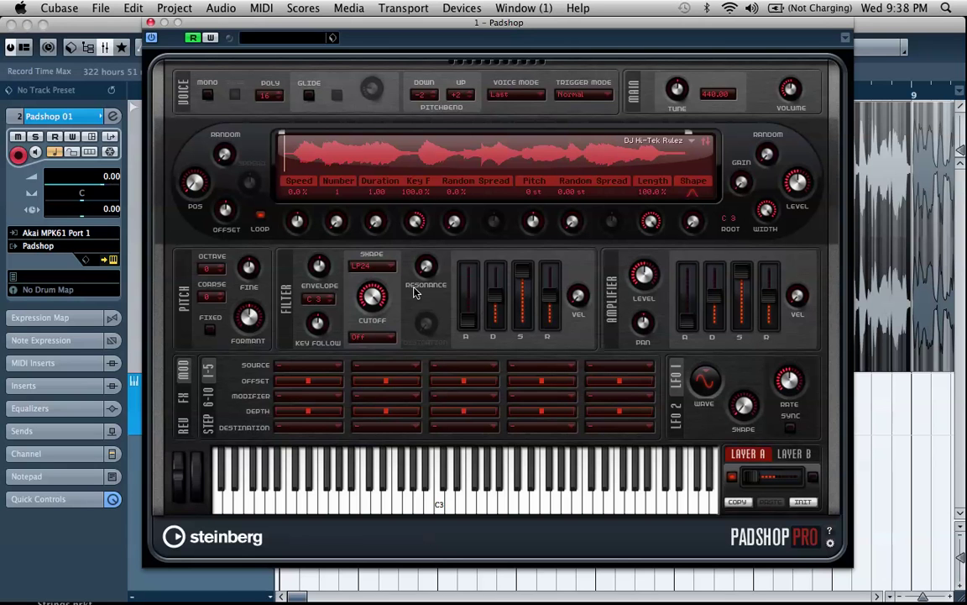
{"action": "left_click_drag", "start_coordinate": [242, 24], "coordinate": [254, 7]}
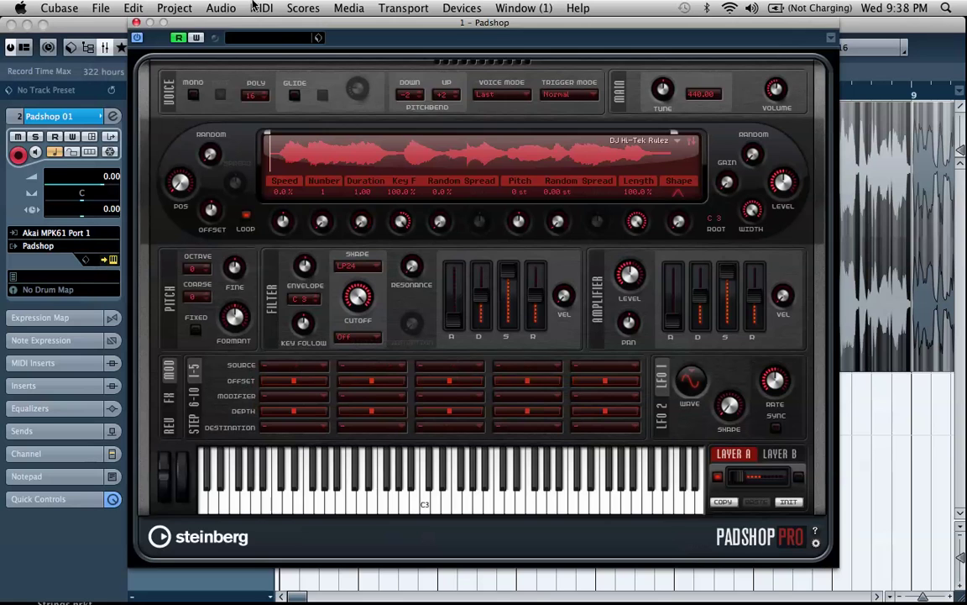
Step: Close the Padshop window and play back the arrangement from the start through the isolated clip
{"action": "left_click", "coordinate": [136, 22]}
{"action": "left_click", "coordinate": [356, 47]}
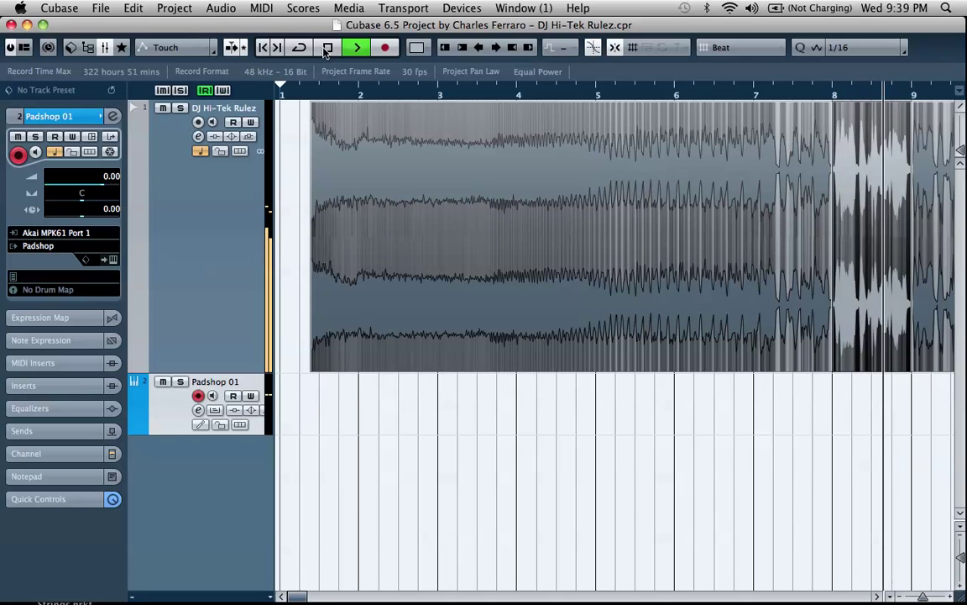
{"action": "left_click", "coordinate": [327, 49]}
{"action": "left_click", "coordinate": [326, 50]}
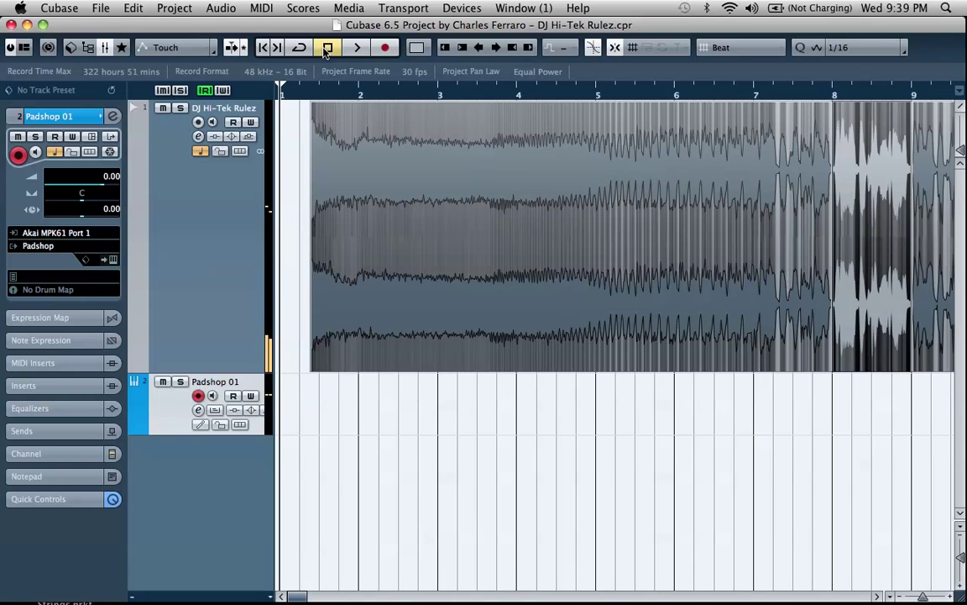
Step: Split the DJ Hi-Tek Rulez audio at about beat 2 of bar 7, where the build-up ends
{"action": "right_click", "coordinate": [657, 419]}
{"action": "left_click", "coordinate": [690, 418]}
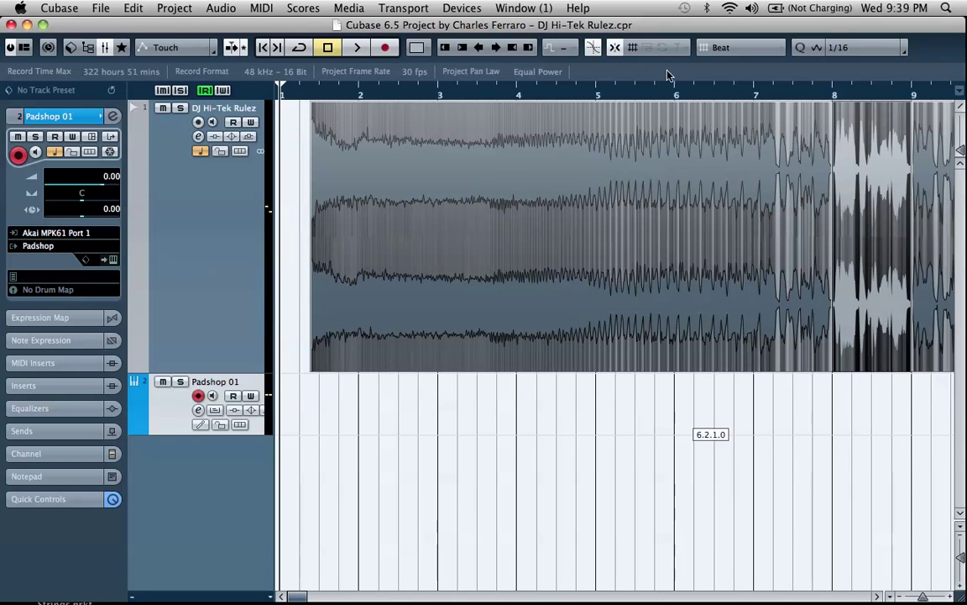
{"action": "left_click", "coordinate": [779, 199]}
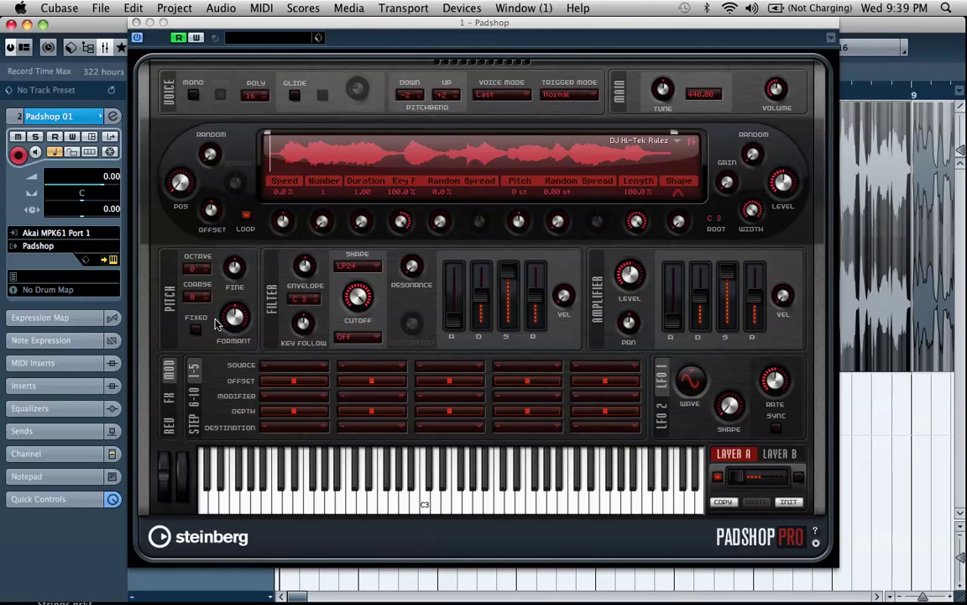
Step: In Padshop, turn on Fixed pitch and set the grain duration's key follow to 0.0 %
{"action": "left_click", "coordinate": [286, 153]}
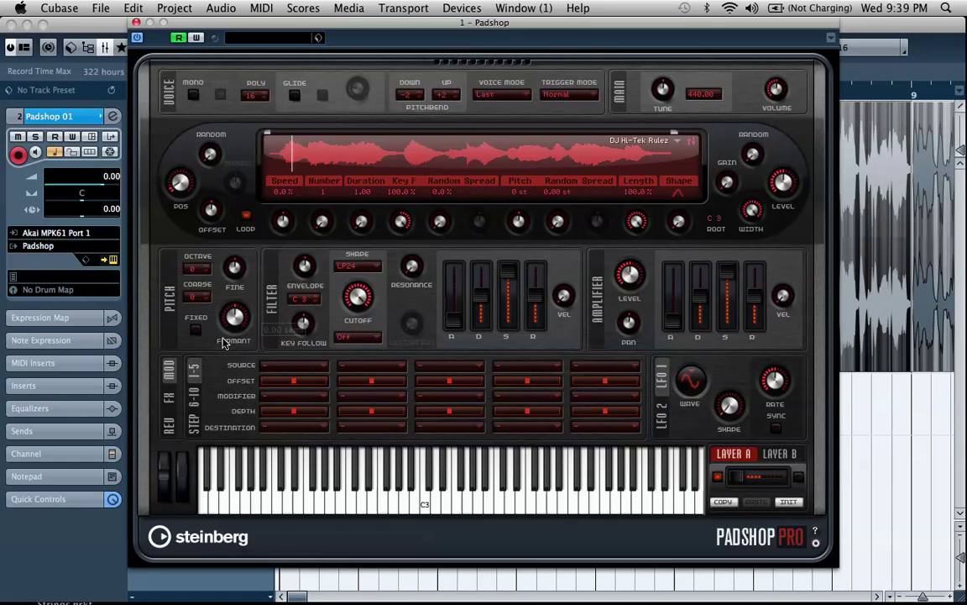
{"action": "left_click", "coordinate": [195, 330]}
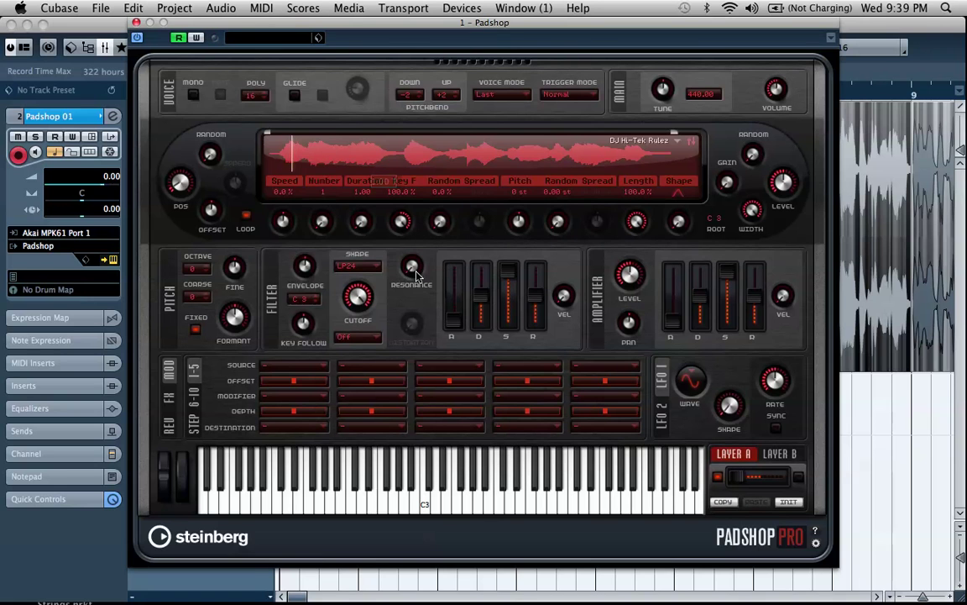
{"action": "left_click_drag", "start_coordinate": [400, 220], "coordinate": [402, 300]}
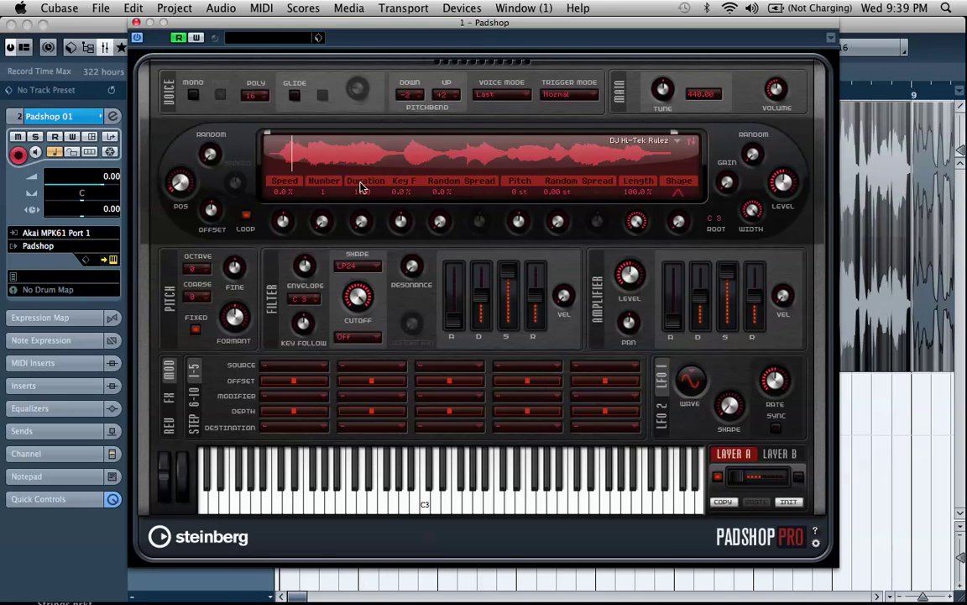
Step: Move Padshop's grain playback position near the sample's start and raise the grain Duration to 3.67
{"action": "mouse_move", "coordinate": [680, 228]}
{"action": "mouse_move", "coordinate": [729, 184]}
{"action": "mouse_move", "coordinate": [741, 90]}
{"action": "left_click_drag", "start_coordinate": [290, 158], "coordinate": [286, 160]}
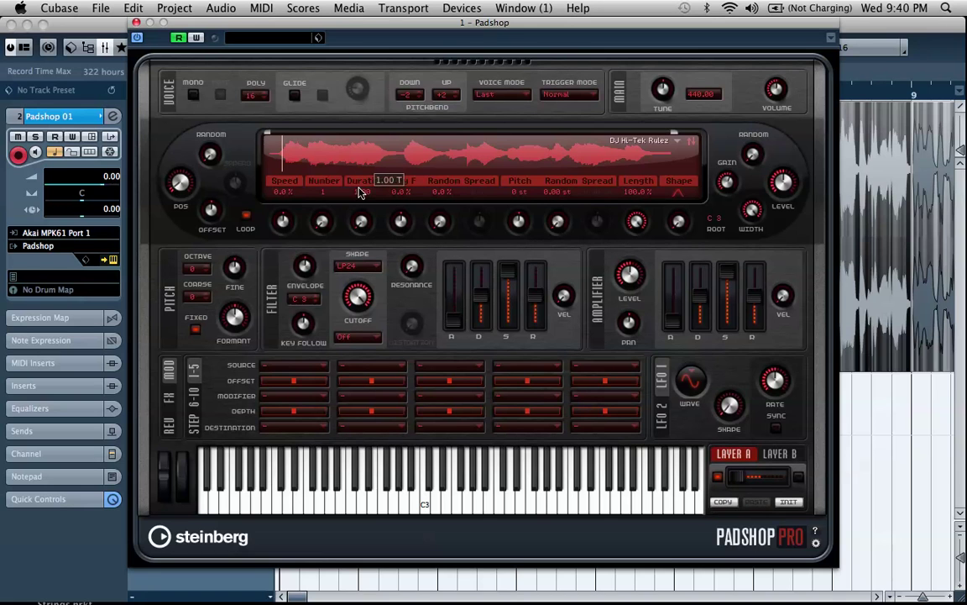
{"action": "scroll", "coordinate": [359, 192], "scroll_direction": "down", "scroll_amount": 5}
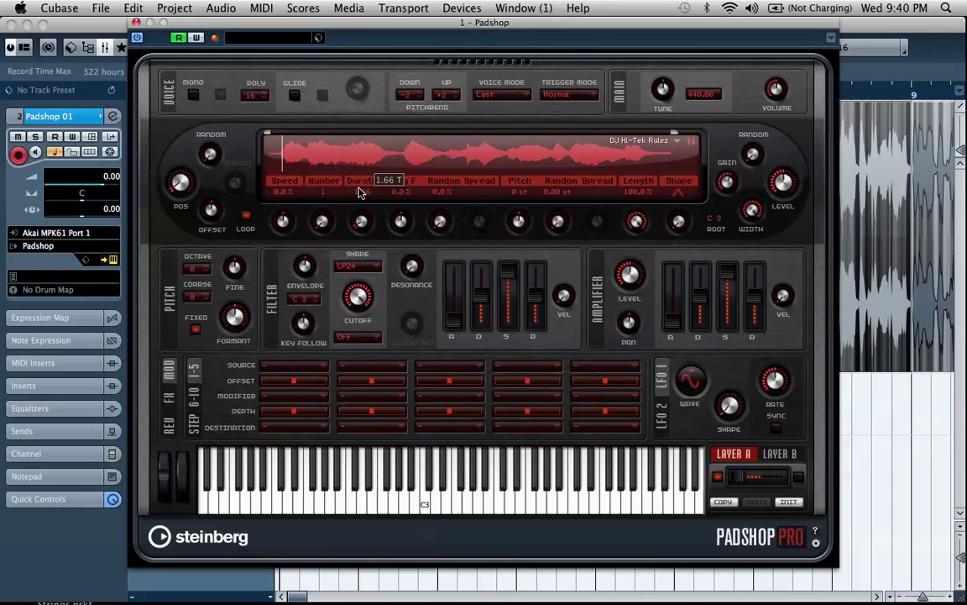
{"action": "scroll", "coordinate": [359, 192], "scroll_direction": "up", "scroll_amount": 5}
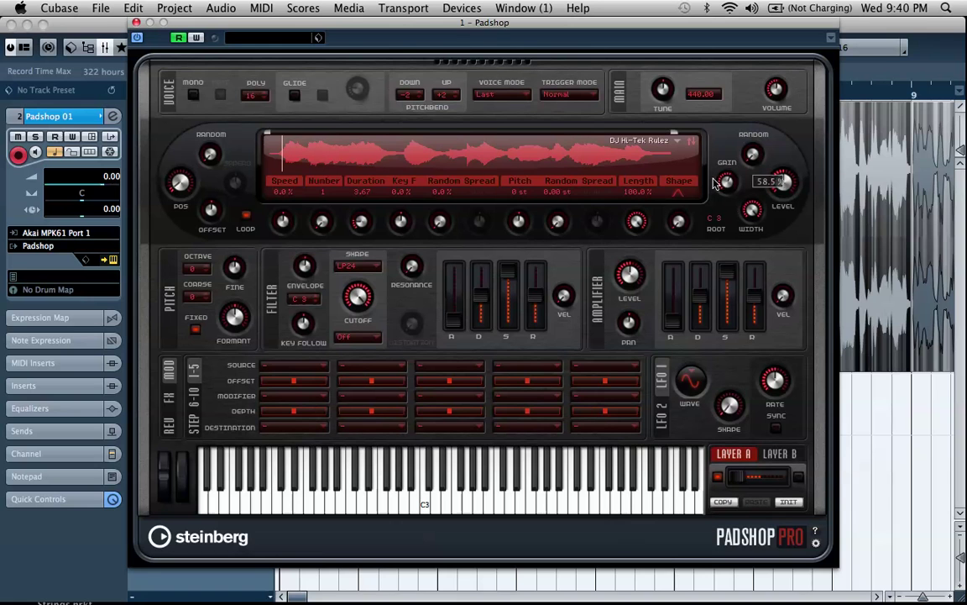
{"action": "left_click", "coordinate": [136, 23]}
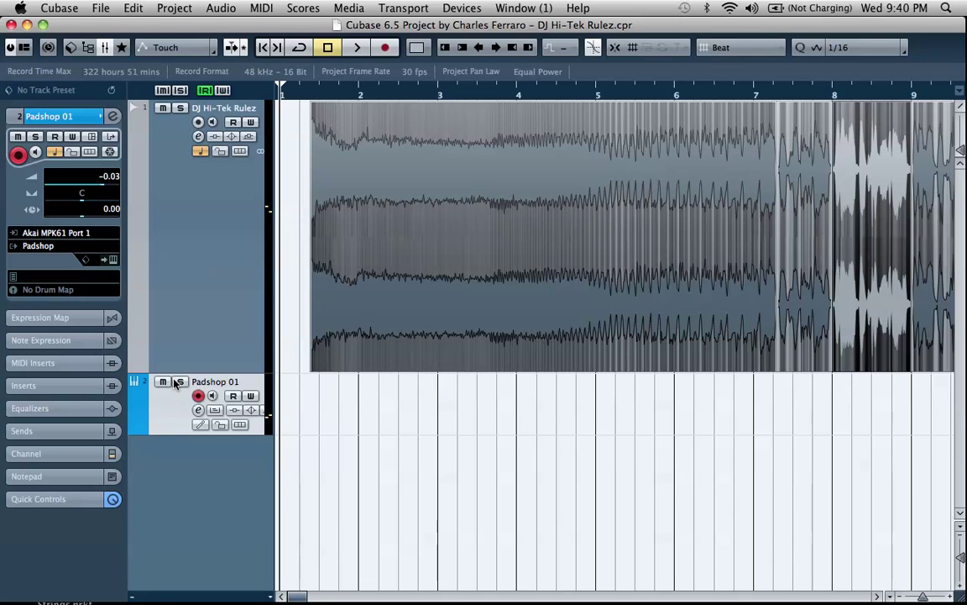
Step: Reveal Padshop's grain duration automation lane and draw a MIDI part on Padshop 01 spanning the build-up audio event
{"action": "left_click", "coordinate": [134, 427]}
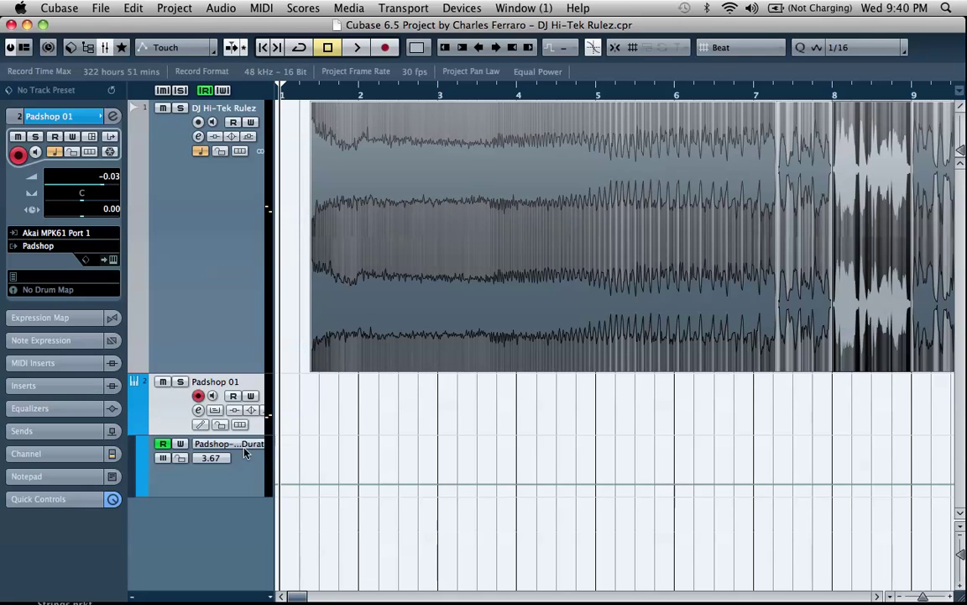
{"action": "right_click", "coordinate": [335, 408]}
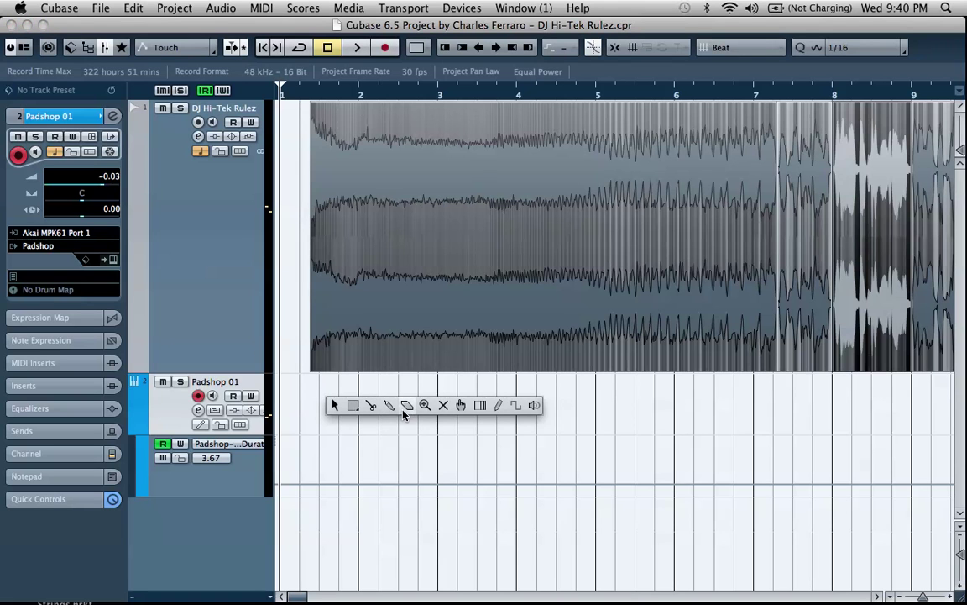
{"action": "left_click", "coordinate": [496, 407]}
{"action": "left_click_drag", "start_coordinate": [312, 388], "coordinate": [777, 405]}
Step: Enter one sustained C#3 note spanning the whole Padshop 01 part in the Key Editor
{"action": "double_click", "coordinate": [519, 409]}
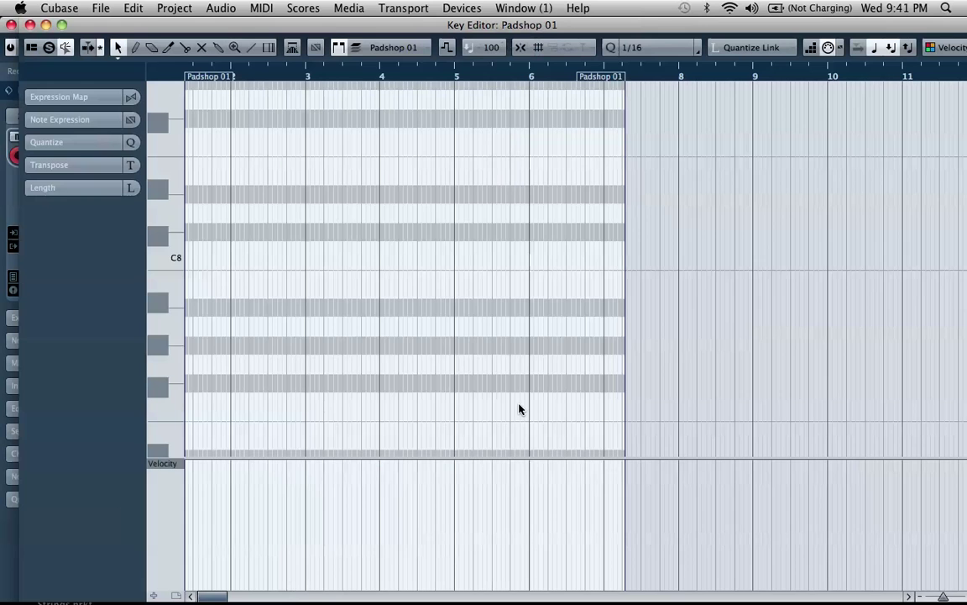
{"action": "right_click", "coordinate": [317, 328]}
{"action": "left_click", "coordinate": [280, 329]}
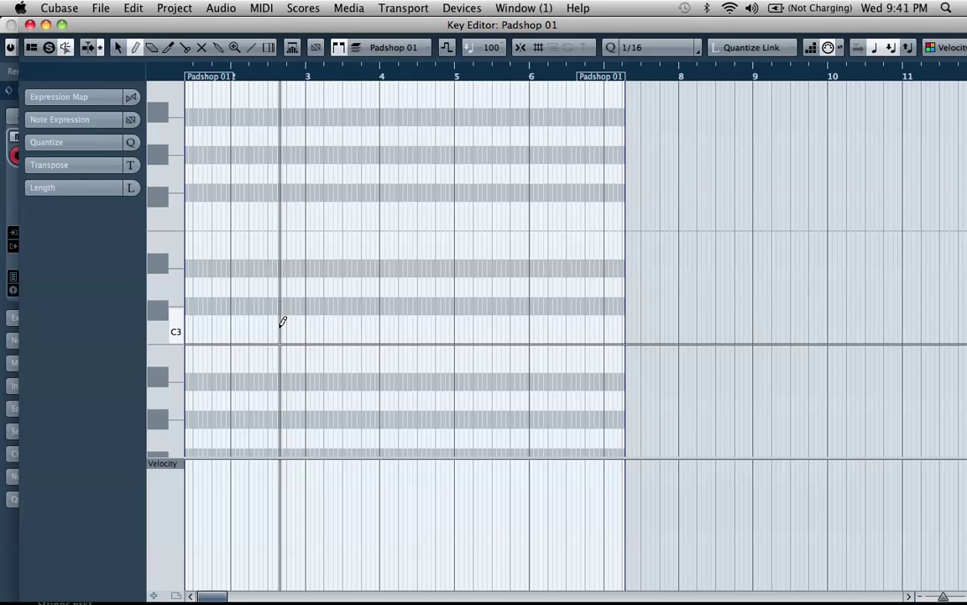
{"action": "scroll", "coordinate": [280, 326], "scroll_direction": "up", "scroll_amount": 1}
{"action": "scroll", "coordinate": [280, 326], "scroll_direction": "left", "scroll_amount": 1}
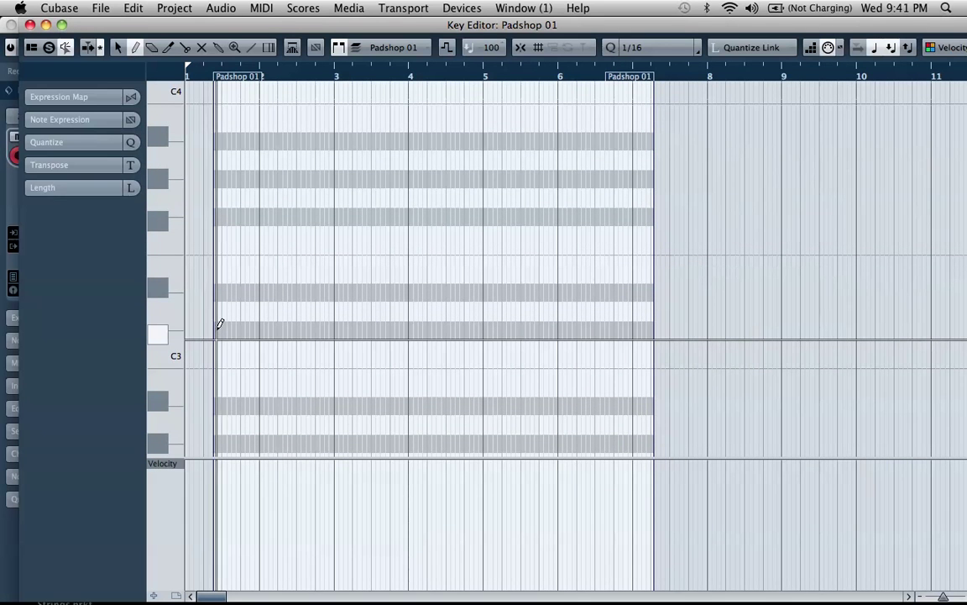
{"action": "left_click_drag", "start_coordinate": [217, 326], "coordinate": [250, 330]}
{"action": "left_click_drag", "start_coordinate": [475, 350], "coordinate": [654, 352]}
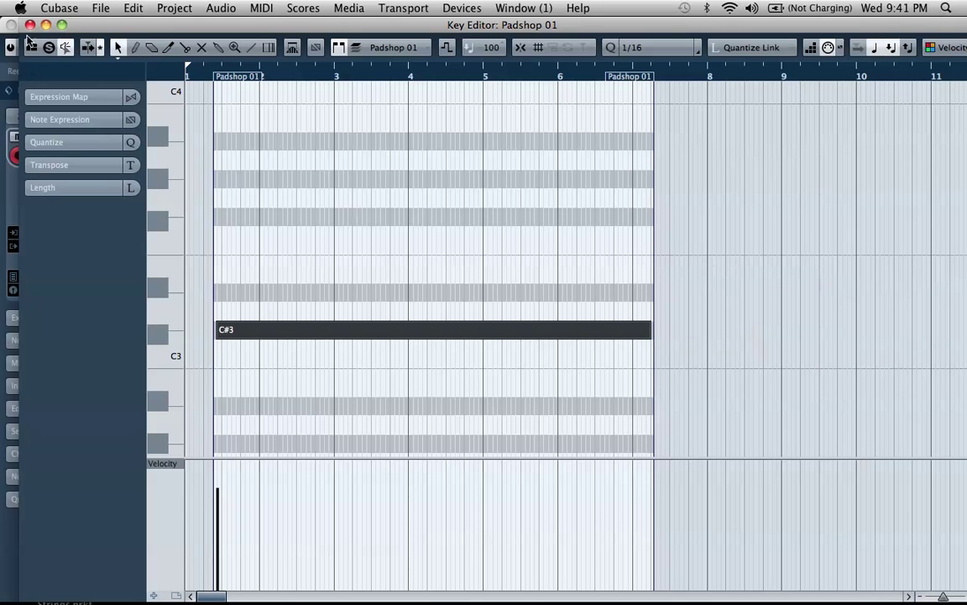
{"action": "left_click", "coordinate": [29, 25]}
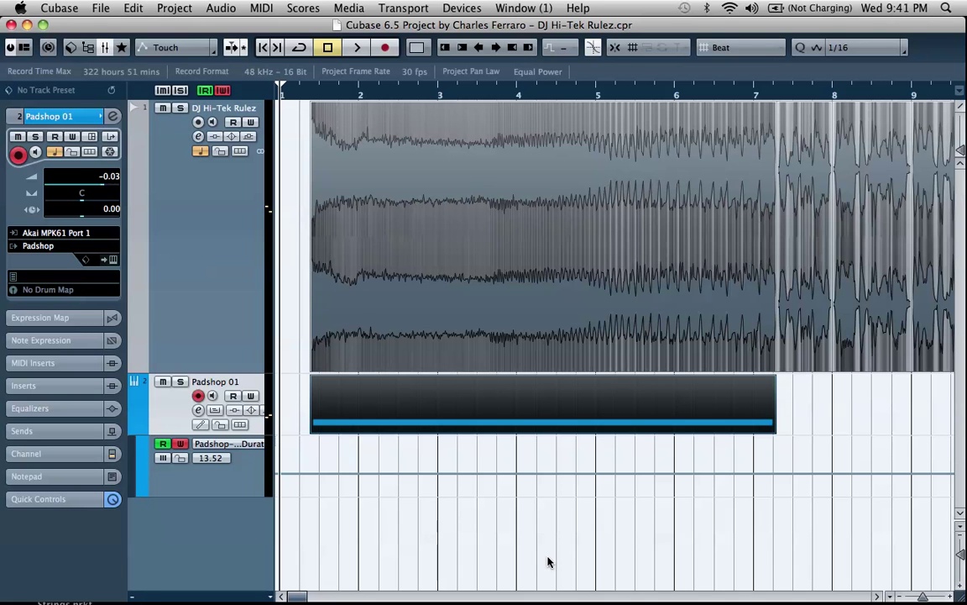
Step: Record grain duration automation during playback, rising to 265.41 by the end of the MIDI part, with Padshop 01 soloed
{"action": "key", "text": "space"}
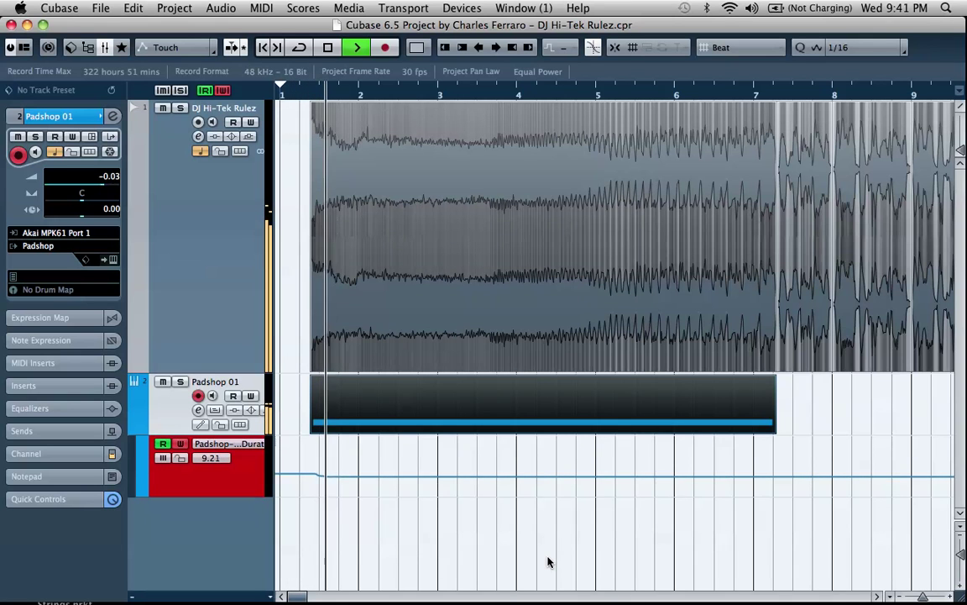
{"action": "key", "text": "s"}
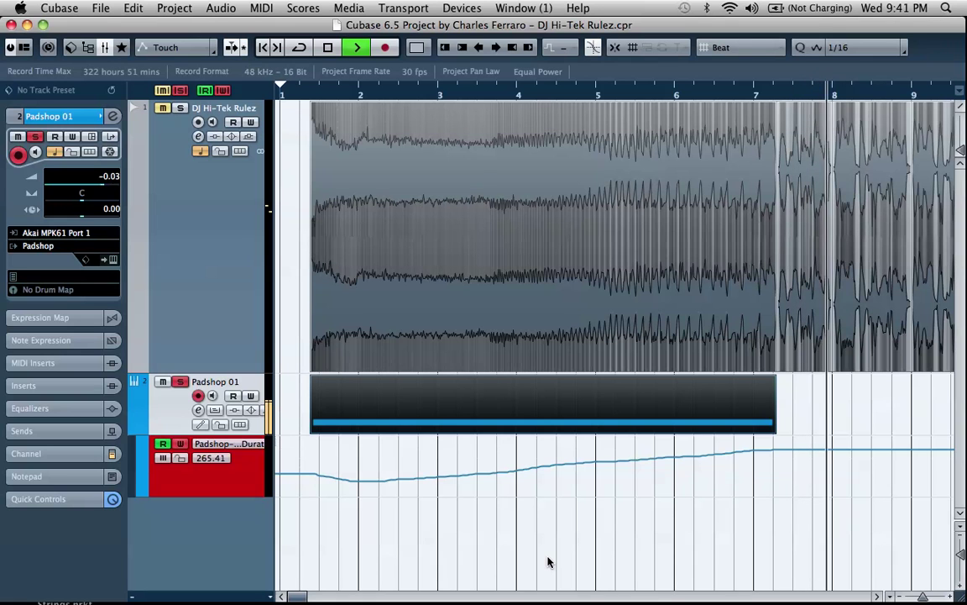
{"action": "key", "text": "space"}
{"action": "key", "text": "period"}
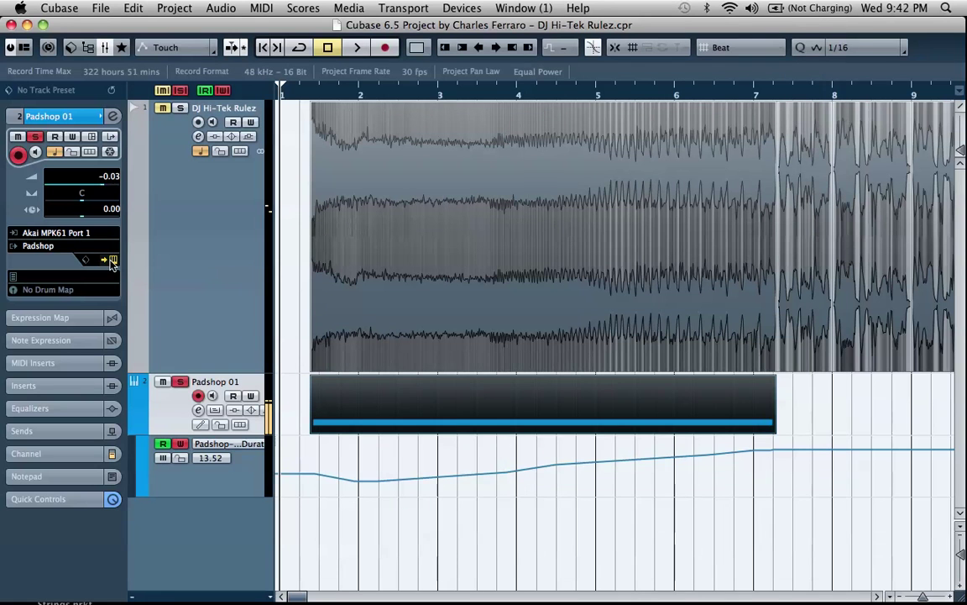
{"action": "key", "text": "e"}
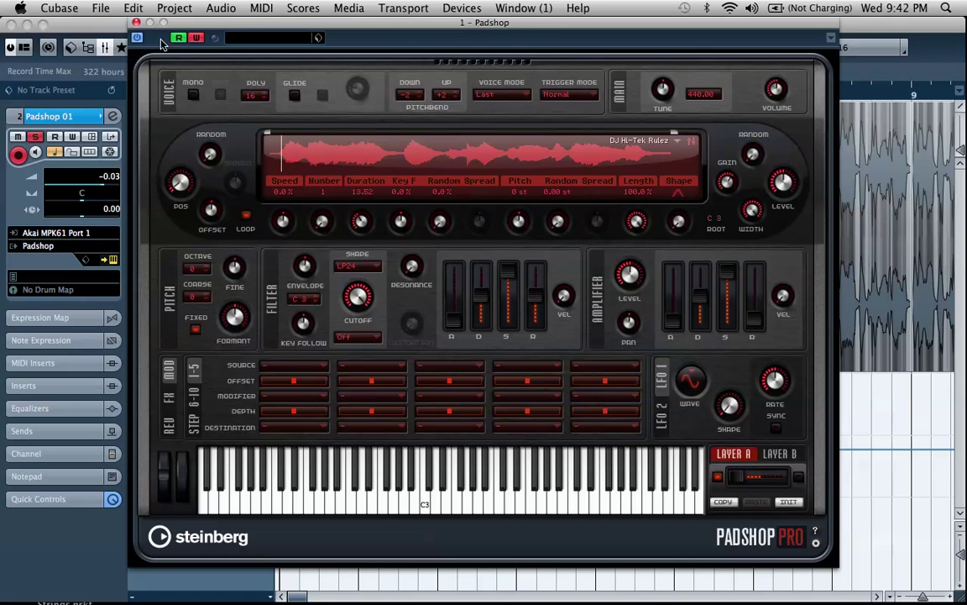
{"action": "left_click", "coordinate": [136, 23]}
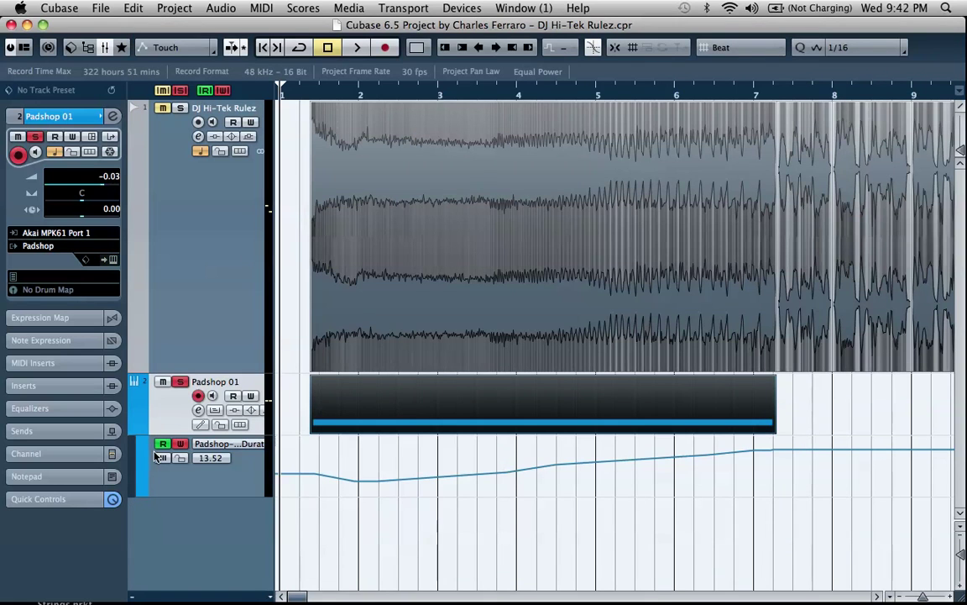
{"action": "right_click", "coordinate": [164, 408]}
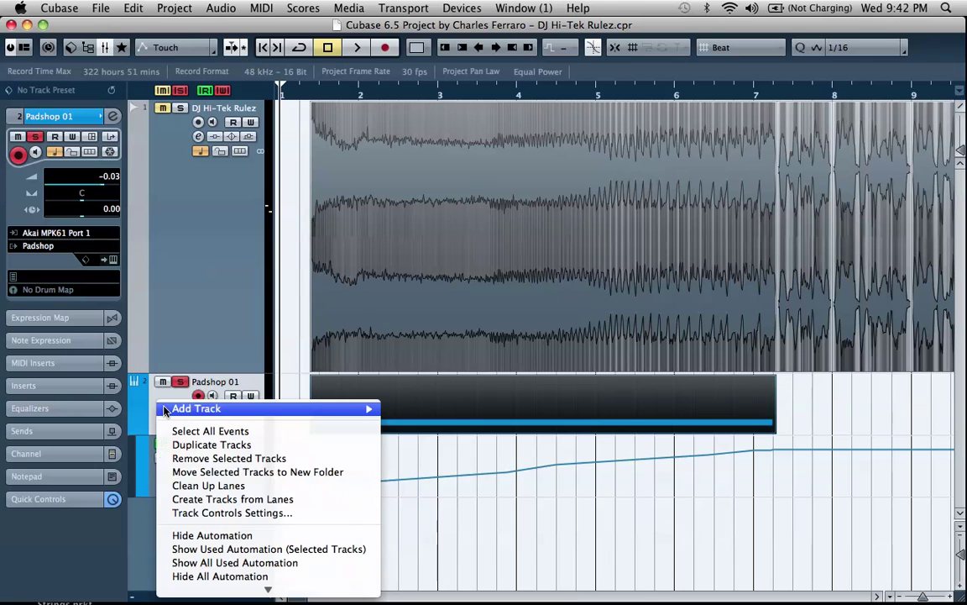
{"action": "left_click", "coordinate": [198, 461]}
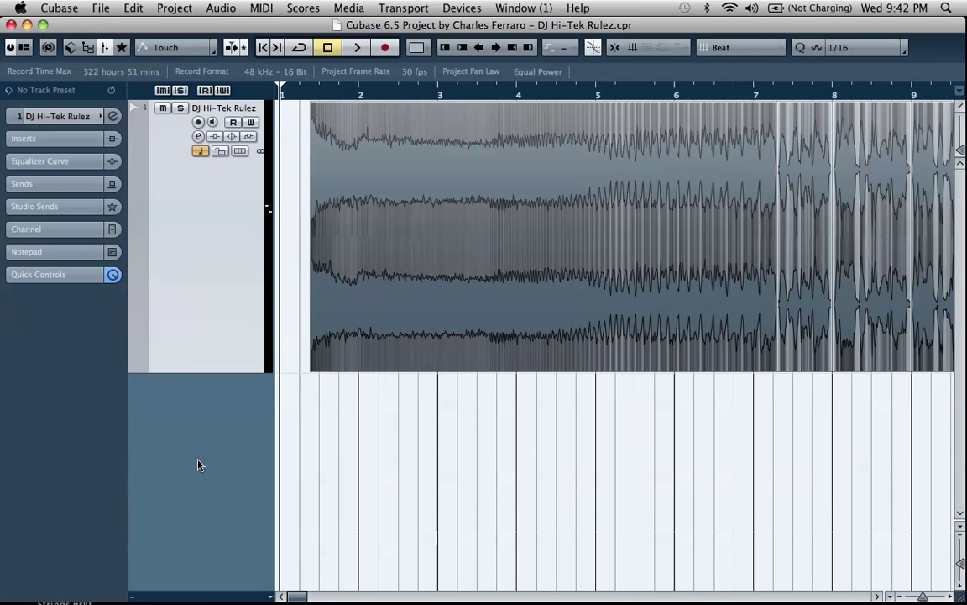
{"action": "key", "text": "super+z"}
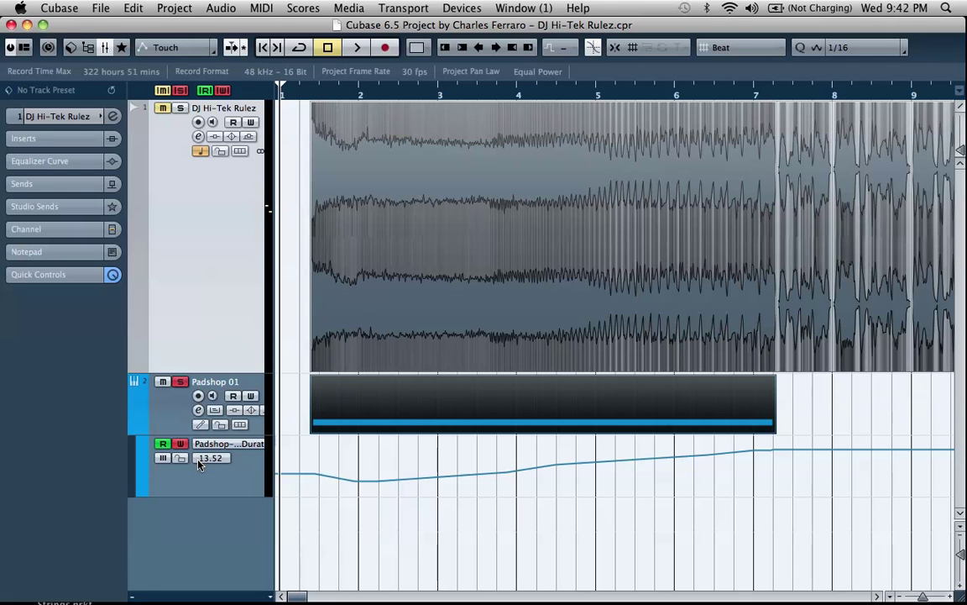
Step: Select the build-up audio event, turn off Padshop 01's solo, and play the riser together with the original audio
{"action": "right_click", "coordinate": [581, 510]}
{"action": "left_click", "coordinate": [602, 509]}
{"action": "left_click", "coordinate": [550, 234]}
{"action": "right_click", "coordinate": [620, 559]}
{"action": "left_click", "coordinate": [626, 561]}
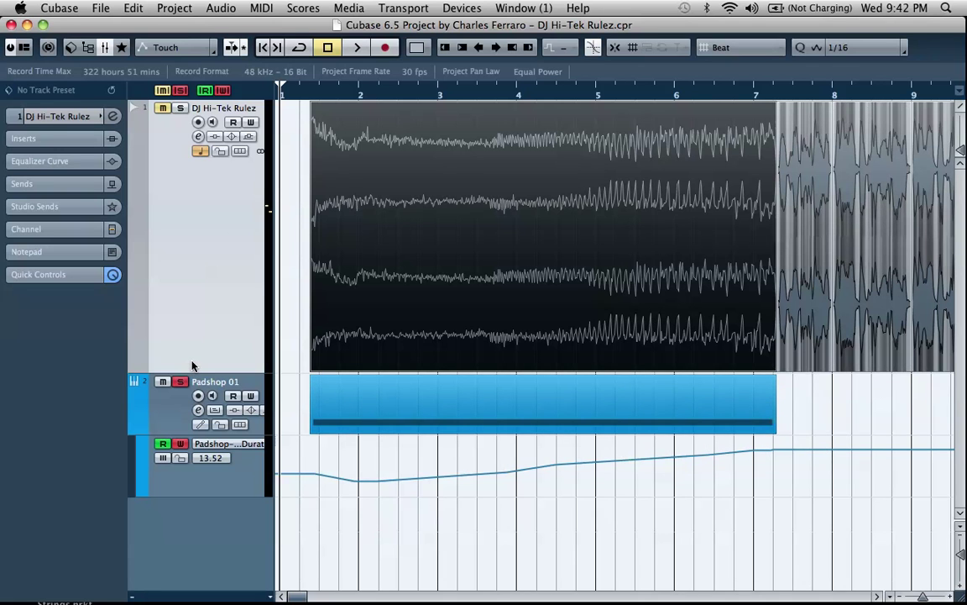
{"action": "key", "text": "s"}
{"action": "left_click", "coordinate": [354, 48]}
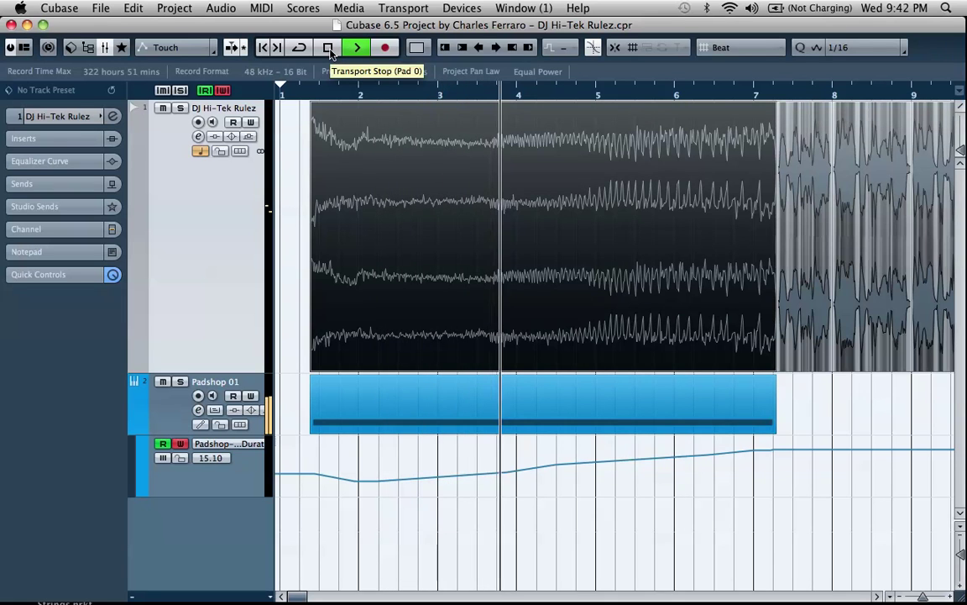
{"action": "left_click", "coordinate": [329, 49]}
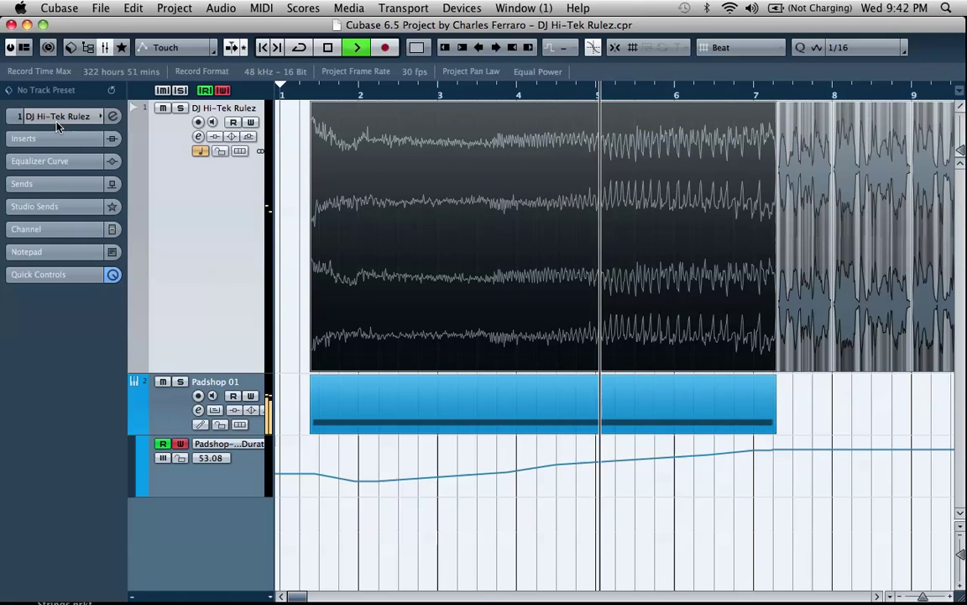
Step: Check Padshop's moving grain duration in the Padshop 01 instrument during playback, then close it and stop playback
{"action": "left_click", "coordinate": [155, 422]}
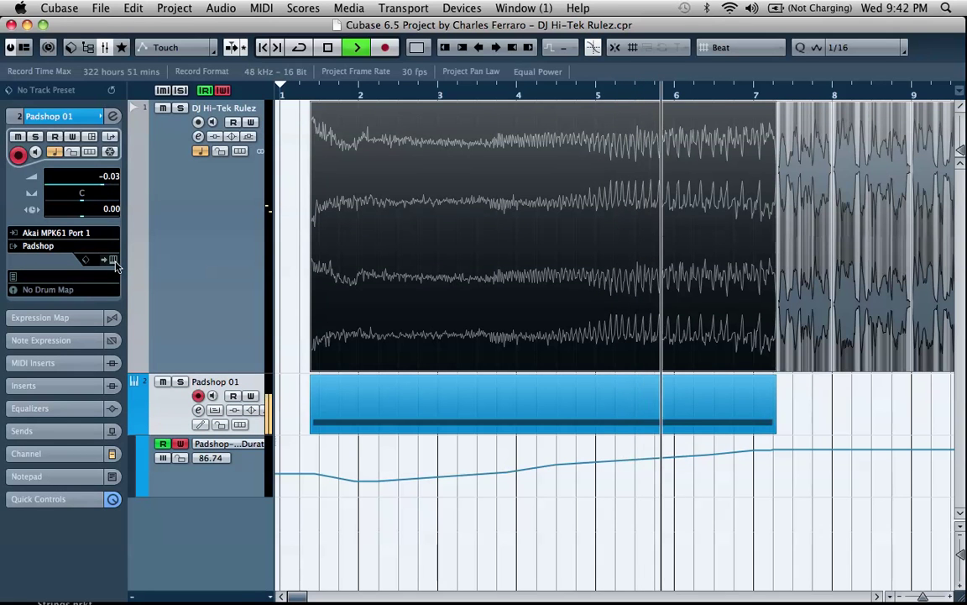
{"action": "left_click", "coordinate": [114, 261]}
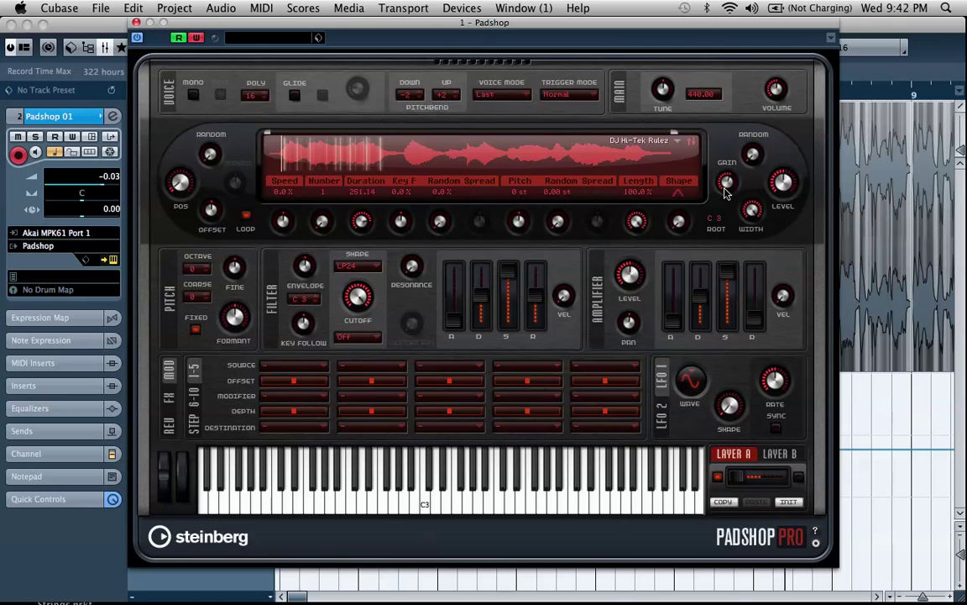
{"action": "left_click", "coordinate": [136, 23]}
{"action": "left_click", "coordinate": [330, 48]}
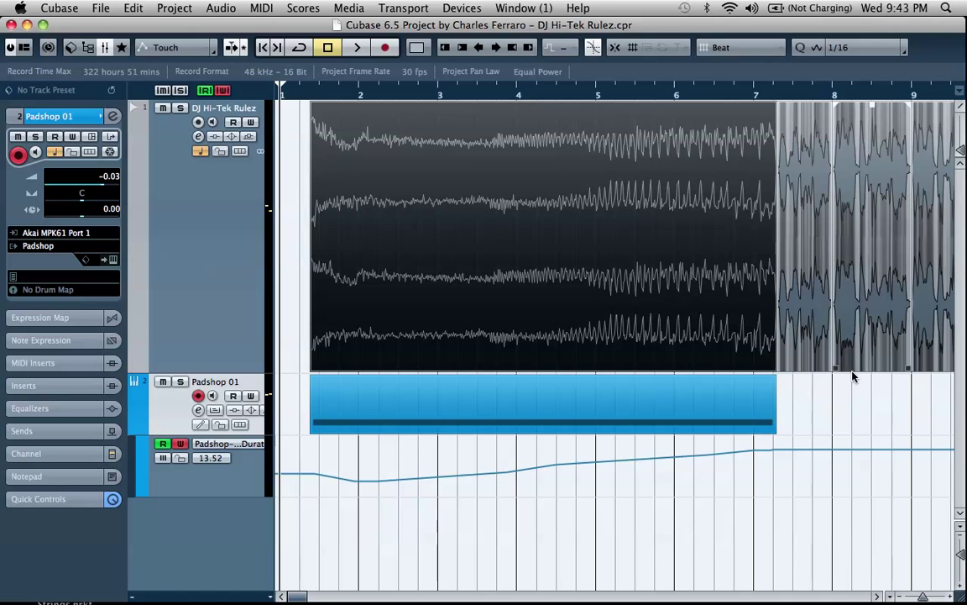
{"action": "mouse_move", "coordinate": [844, 404]}
{"action": "left_mouse_down"}
{"action": "mouse_move", "coordinate": [658, 410]}
{"action": "mouse_move", "coordinate": [845, 412]}
{"action": "left_mouse_up"}
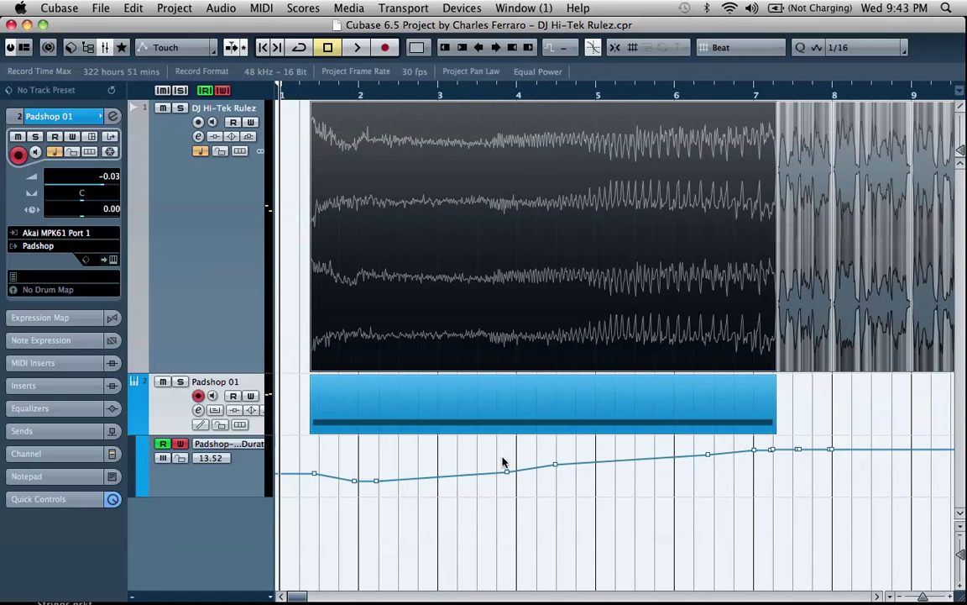